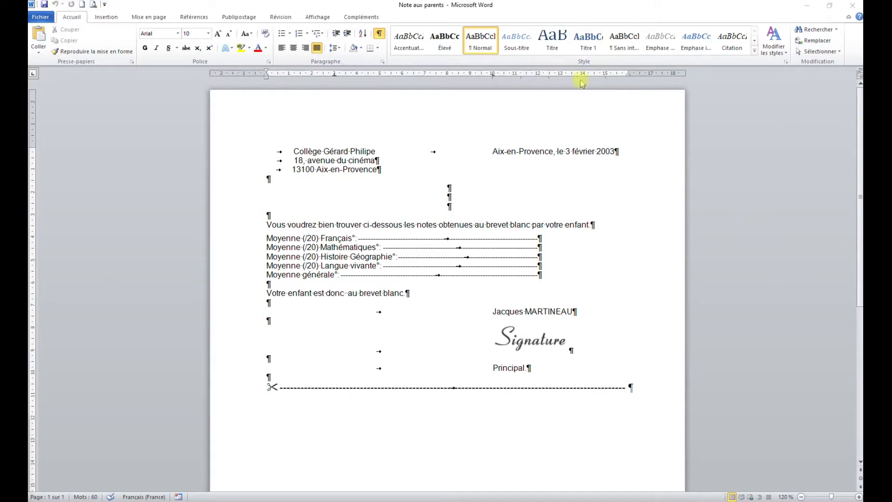
Select the existing recipient list "brevet" from the desktop folder _Fichiers exercices as the mail merge data source
{"action": "left_click", "coordinate": [236, 17]}
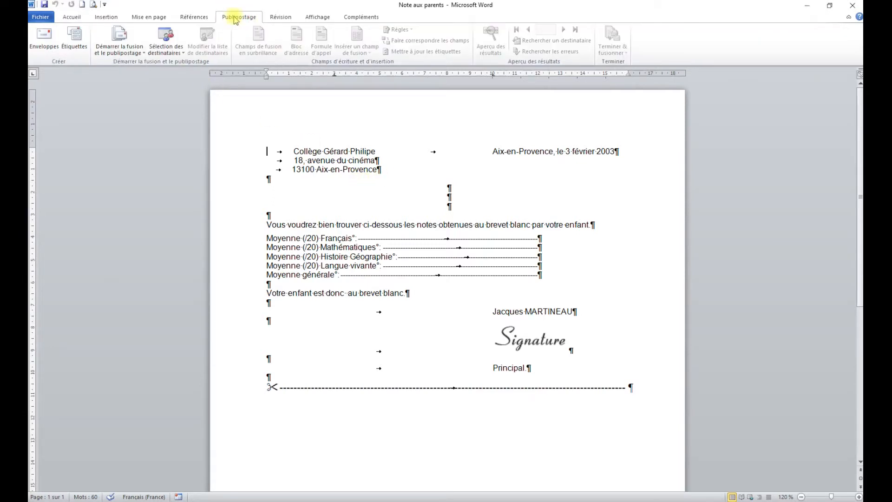
{"action": "left_click", "coordinate": [166, 50]}
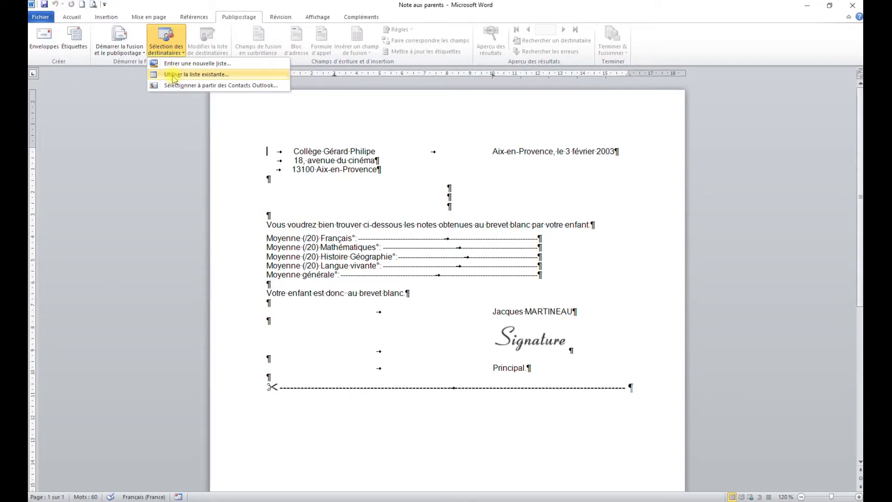
{"action": "left_click", "coordinate": [173, 75]}
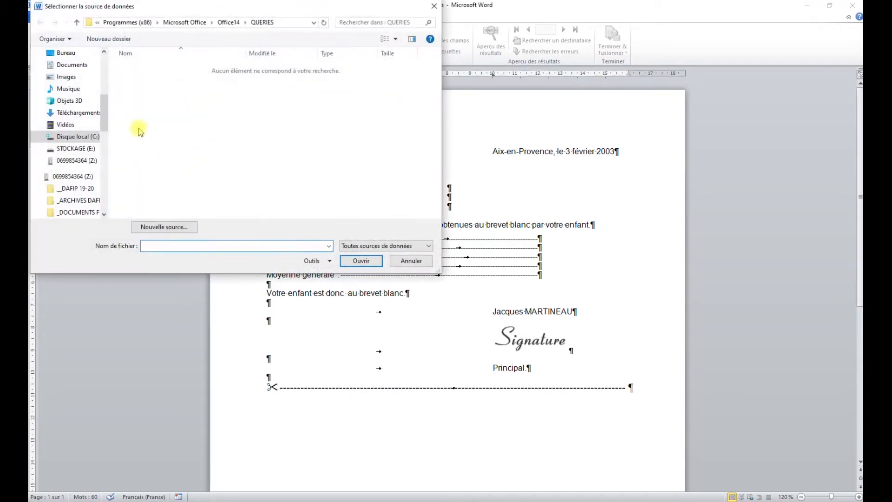
{"action": "left_click", "coordinate": [57, 54]}
{"action": "double_click", "coordinate": [139, 81]}
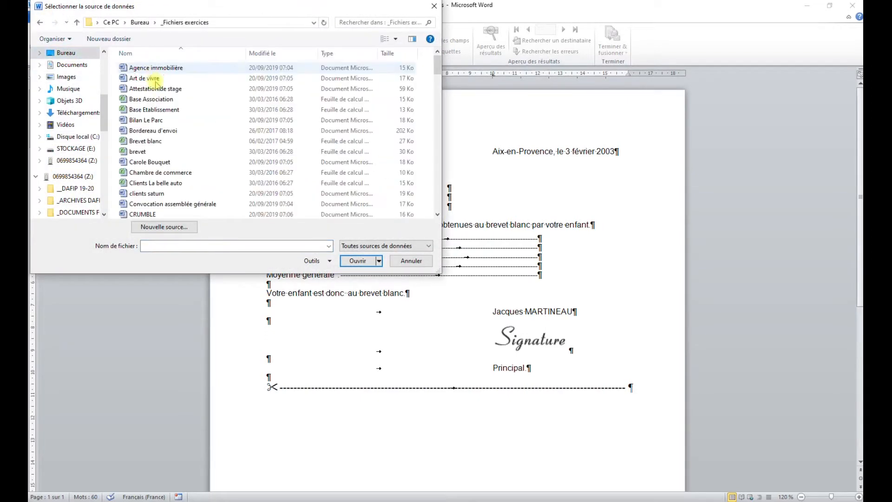
{"action": "left_click", "coordinate": [138, 152]}
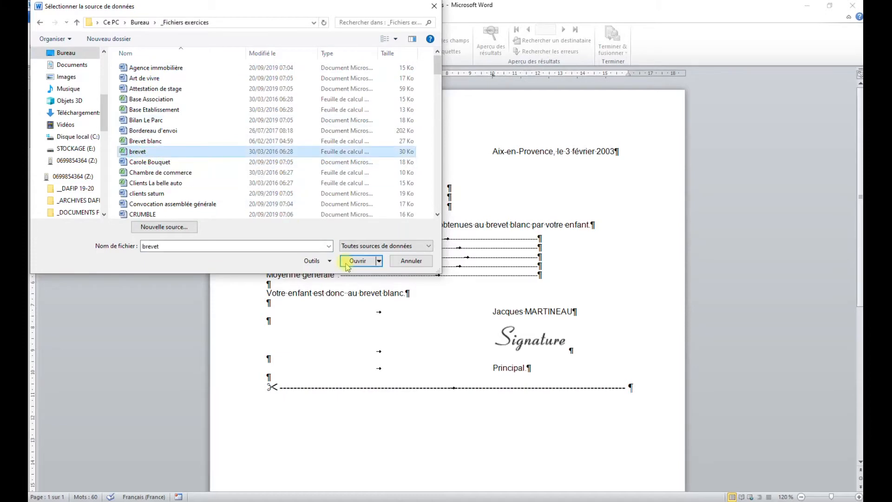
{"action": "left_click", "coordinate": [367, 264]}
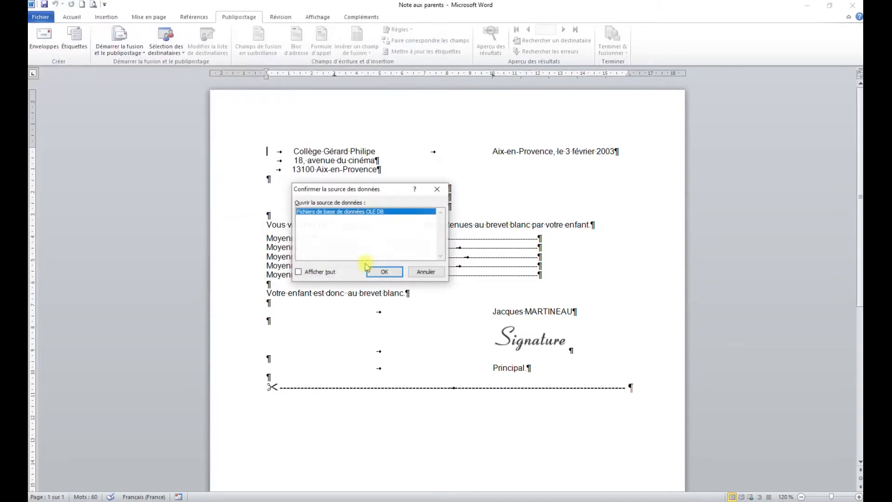
Show all source types and open the list as "Feuilles de calcul MS Excel via un DDE (*.xls)", using the entire worksheet
{"action": "left_click", "coordinate": [315, 273]}
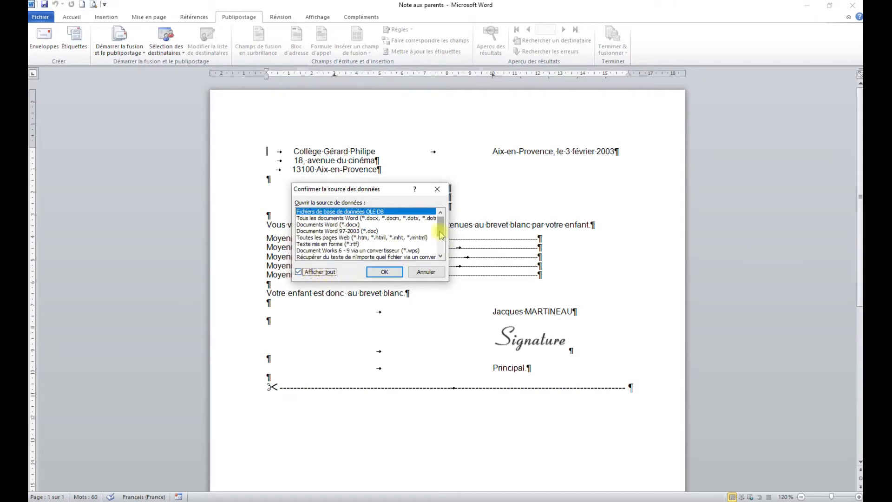
{"action": "left_click_drag", "start_coordinate": [440, 235], "coordinate": [440, 254]}
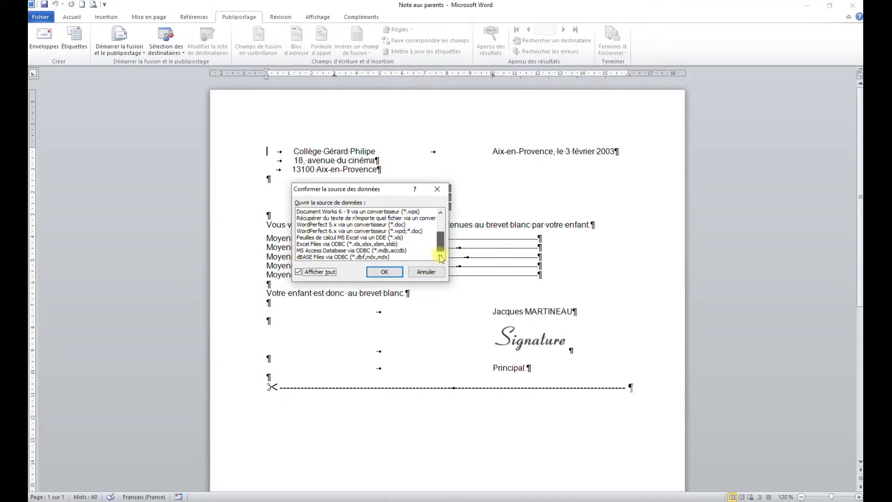
{"action": "left_click", "coordinate": [322, 239]}
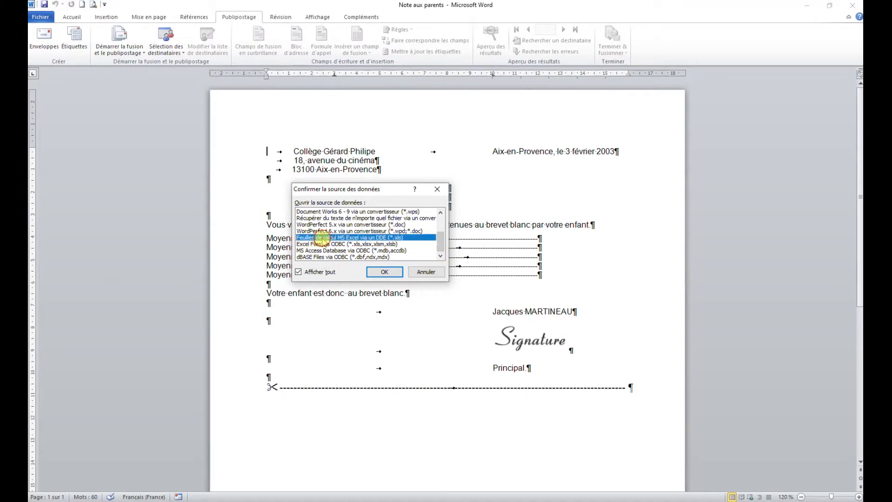
{"action": "left_click", "coordinate": [378, 275]}
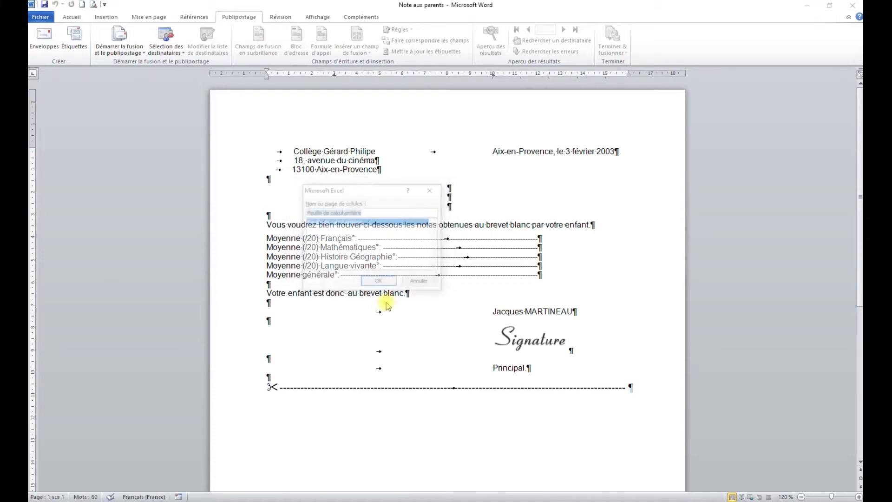
{"action": "left_click", "coordinate": [376, 282]}
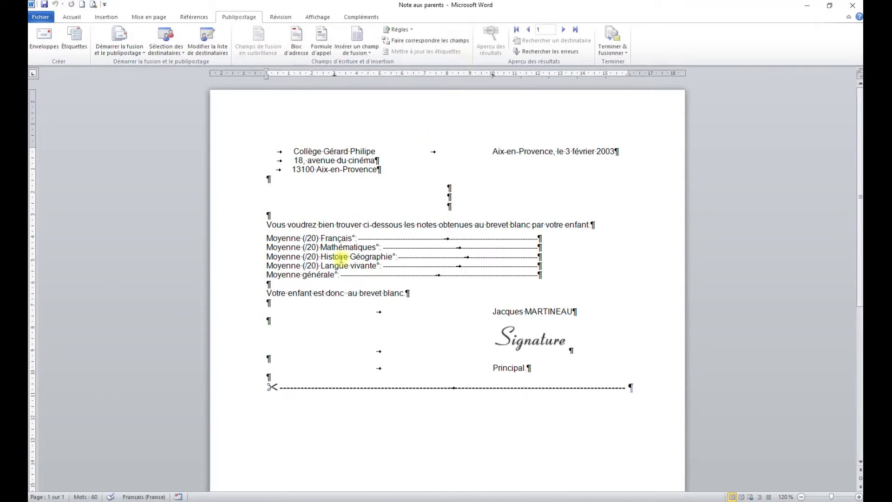
Review the columns of the mail merge recipient list in an enlarged window, then close it
{"action": "left_click", "coordinate": [212, 44]}
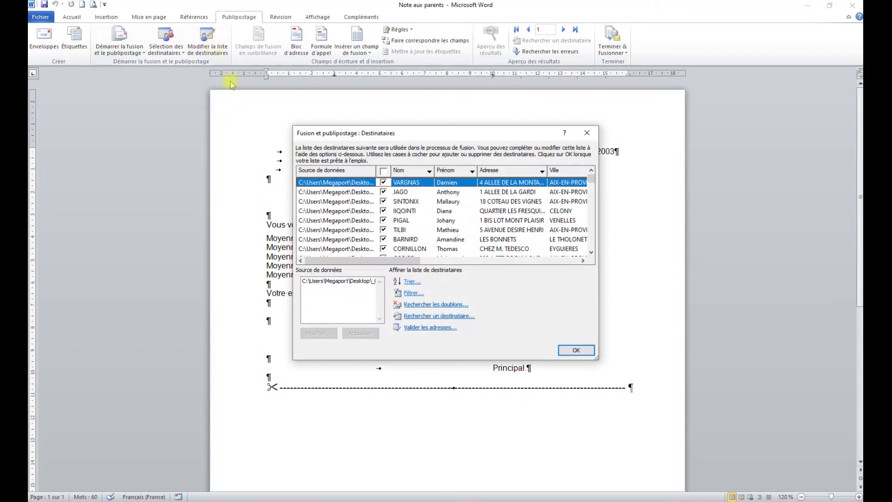
{"action": "left_click_drag", "start_coordinate": [599, 358], "coordinate": [862, 363]}
{"action": "left_click_drag", "start_coordinate": [674, 263], "coordinate": [590, 273]}
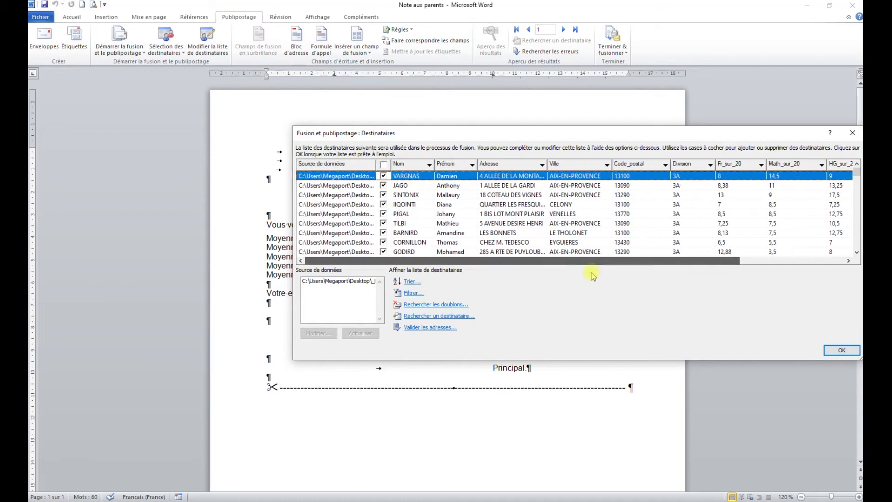
{"action": "left_click", "coordinate": [853, 134]}
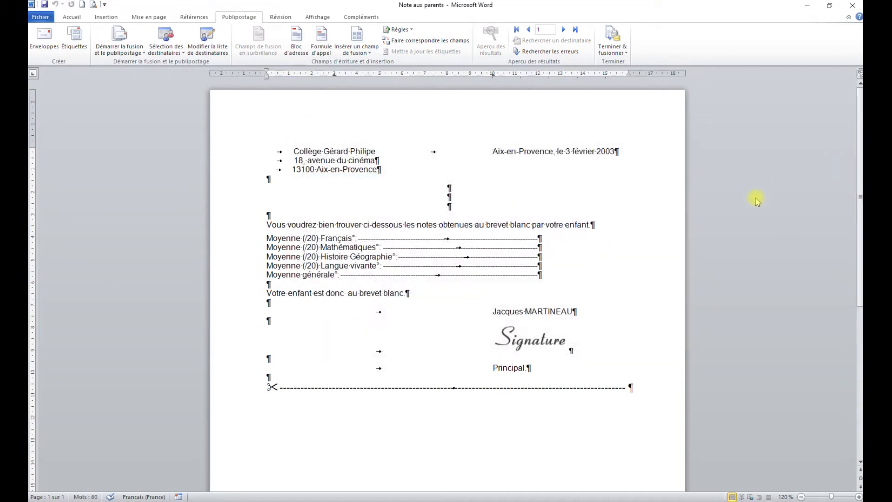
Insert the Nom and Prénom merge fields, separated by a space, on the first addressee line and Division on the line below
{"action": "left_click", "coordinate": [450, 185]}
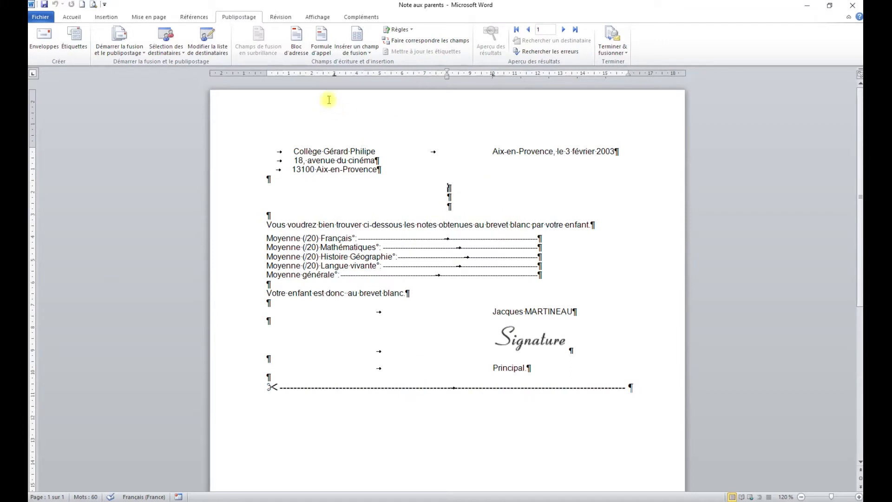
{"action": "left_click", "coordinate": [355, 54]}
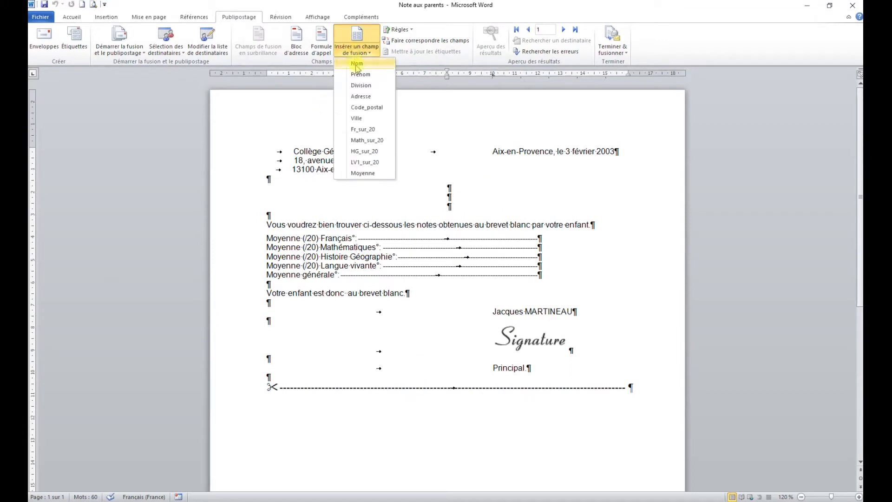
{"action": "left_click", "coordinate": [357, 64]}
{"action": "left_click", "coordinate": [356, 51]}
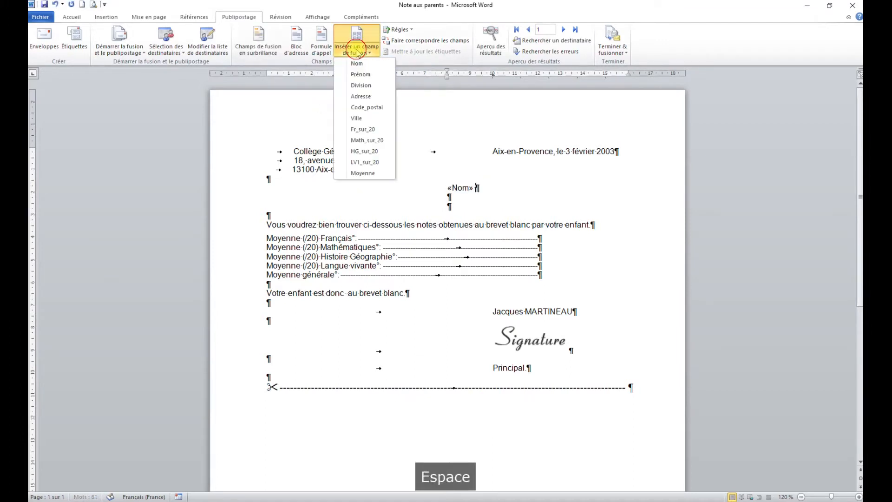
{"action": "left_click", "coordinate": [361, 74]}
{"action": "left_click", "coordinate": [449, 198]}
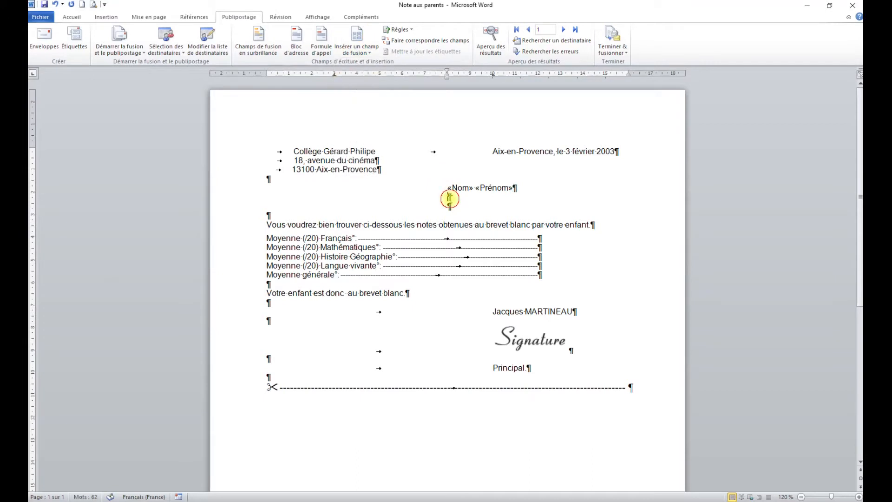
{"action": "left_click", "coordinate": [367, 51]}
{"action": "left_click", "coordinate": [362, 86]}
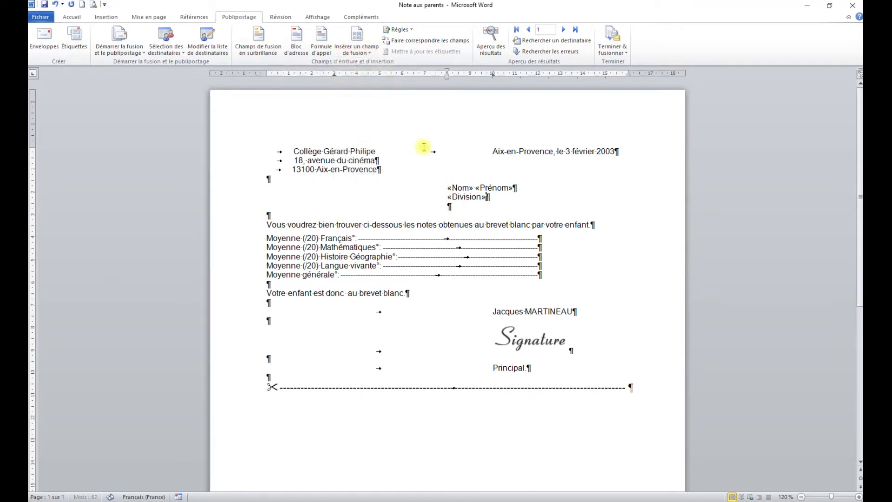
Insert the Fr_sur_20 merge field at the end of the Français line and Math_sur_20 at the end of the Mathématiques line
{"action": "left_click", "coordinate": [540, 239]}
{"action": "left_click", "coordinate": [356, 50]}
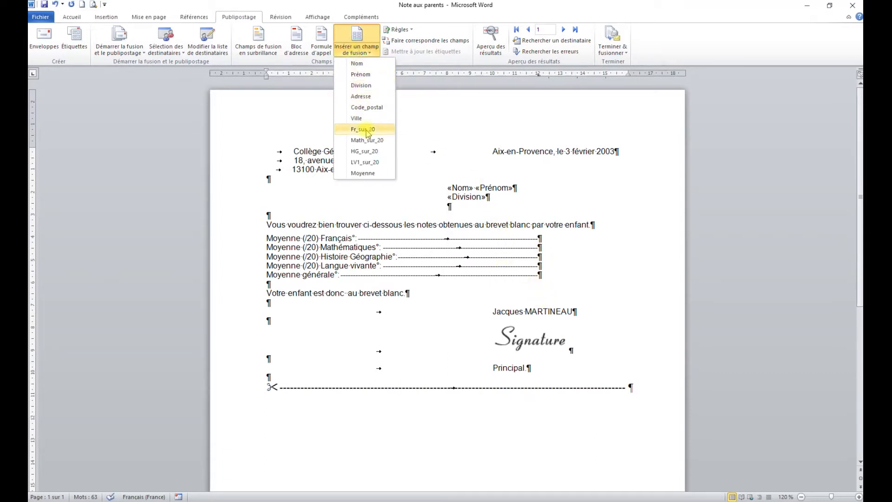
{"action": "left_click", "coordinate": [363, 130]}
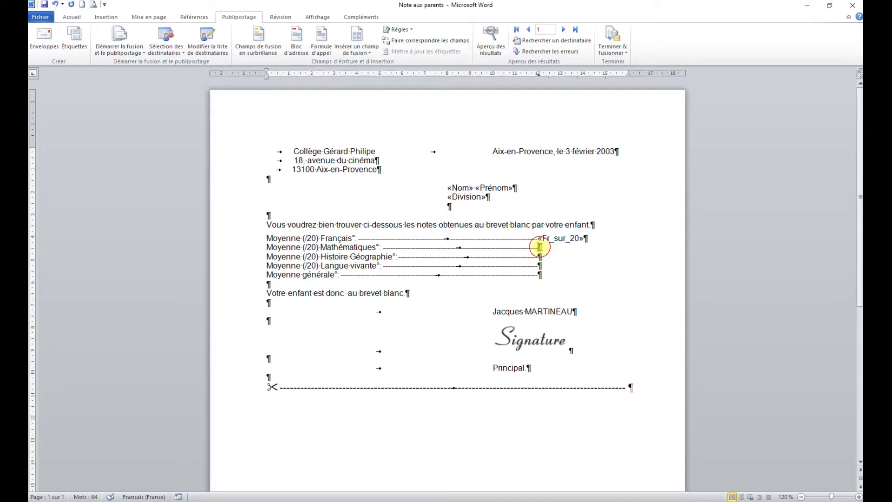
{"action": "left_click", "coordinate": [356, 51]}
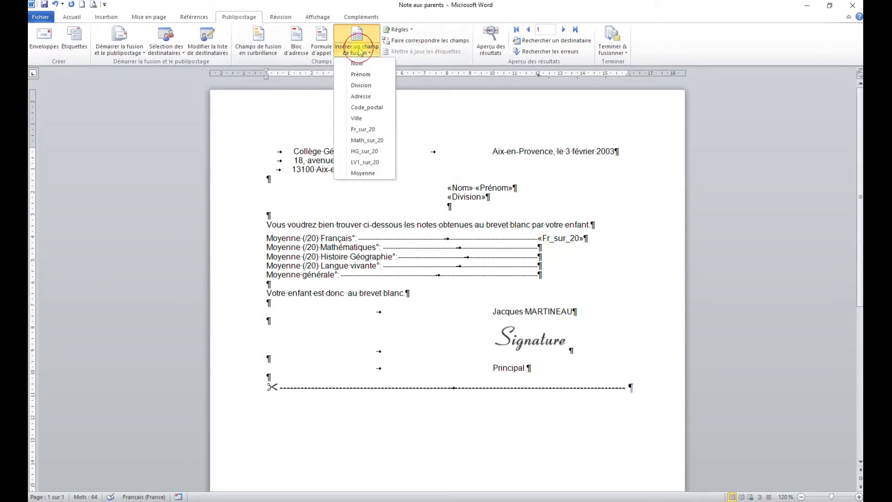
{"action": "left_click", "coordinate": [371, 141]}
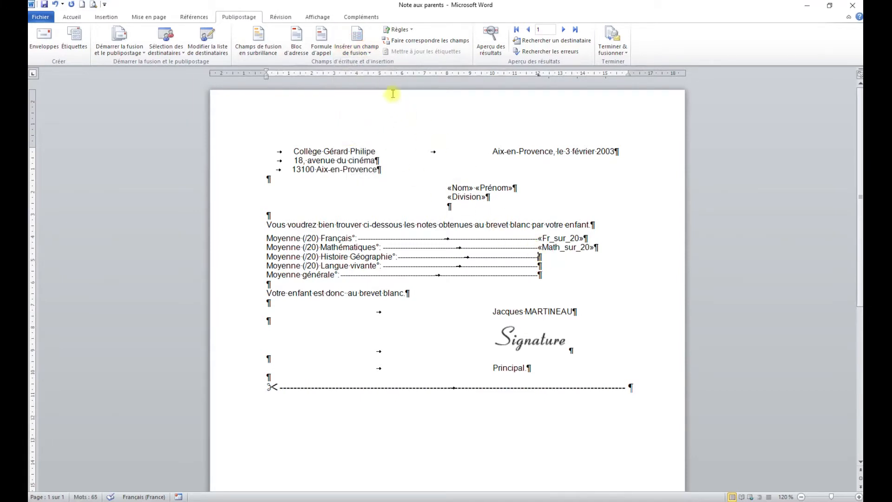
Insert the HG_sur_20 merge field at the end of the Histoire Géographie line and LV1_sur_20 at the end of the Langue vivante line
{"action": "left_click", "coordinate": [358, 55]}
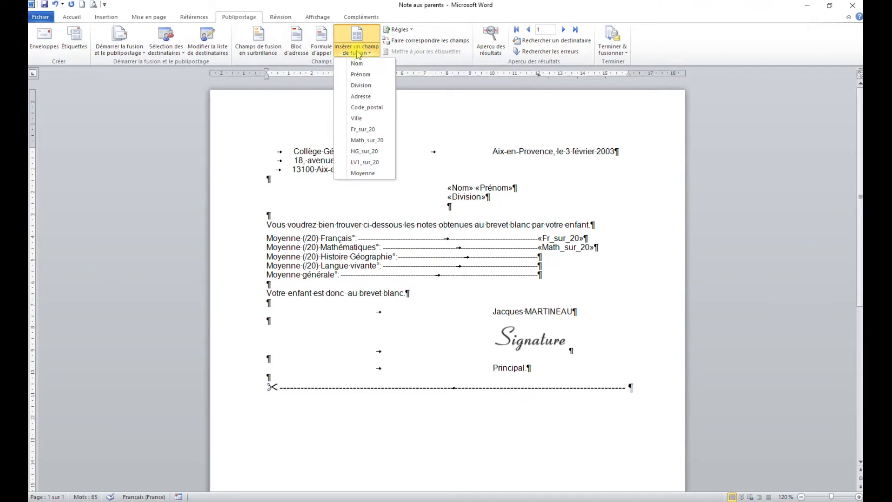
{"action": "left_click", "coordinate": [367, 152]}
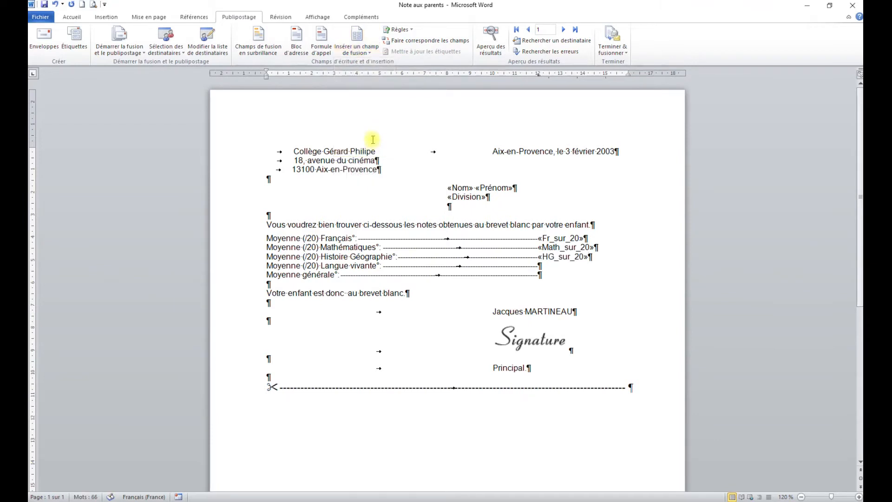
{"action": "left_click", "coordinate": [358, 51]}
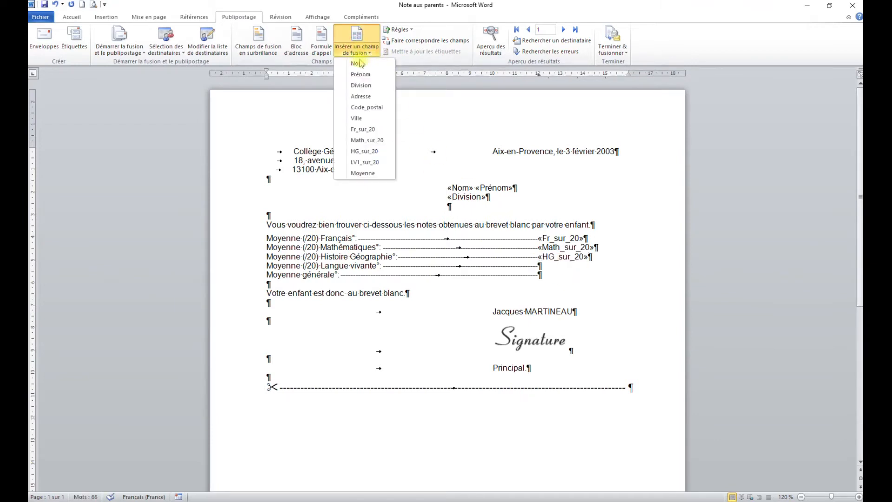
{"action": "left_click", "coordinate": [367, 162]}
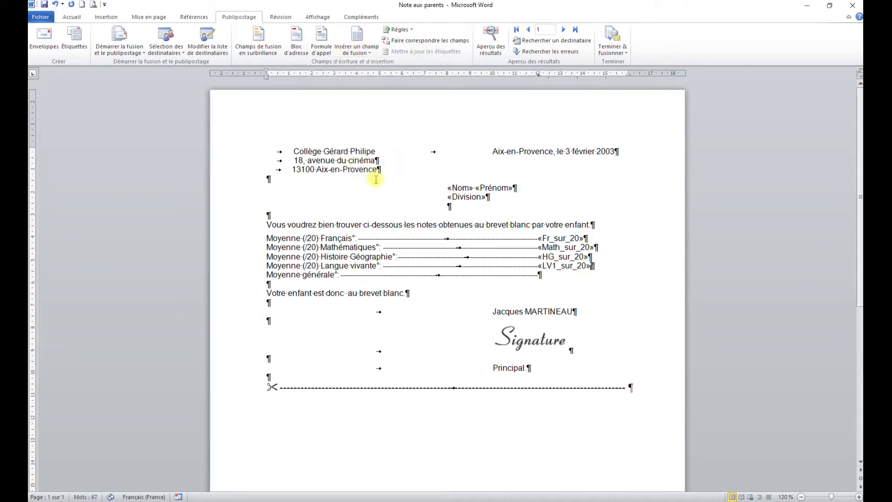
Insert the Moyenne merge field at the end of the Moyenne générale line
{"action": "left_click", "coordinate": [548, 274]}
{"action": "left_click", "coordinate": [358, 50]}
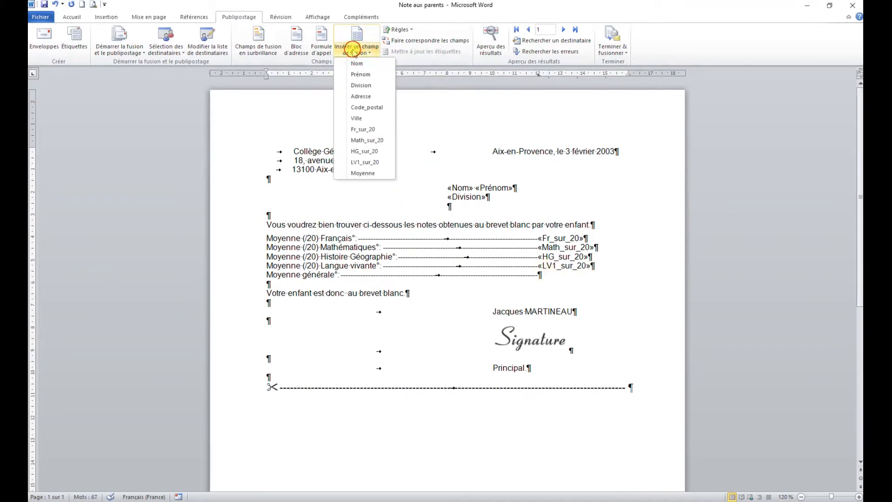
{"action": "left_click", "coordinate": [365, 173]}
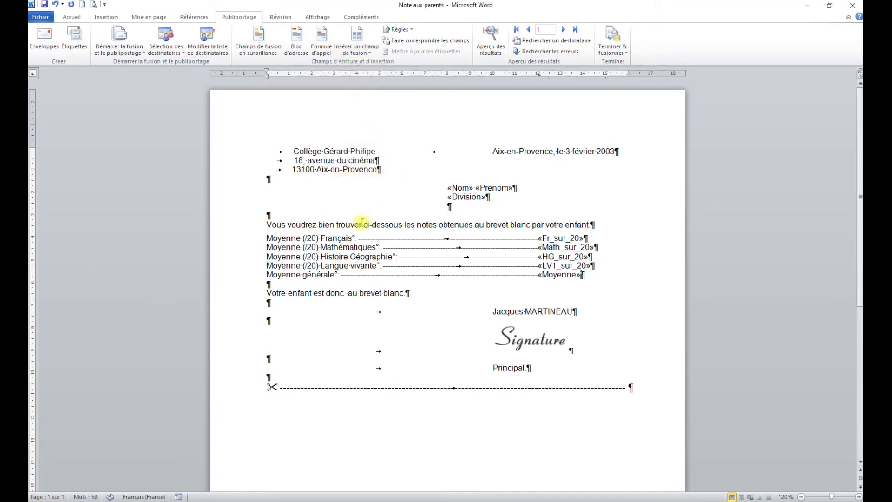
Start a Si...Alors...Sinon rule after "Votre enfant est donc" with the condition Moyenne "est supérieur ou égal à" 10
{"action": "left_click", "coordinate": [347, 294]}
{"action": "left_click", "coordinate": [403, 31]}
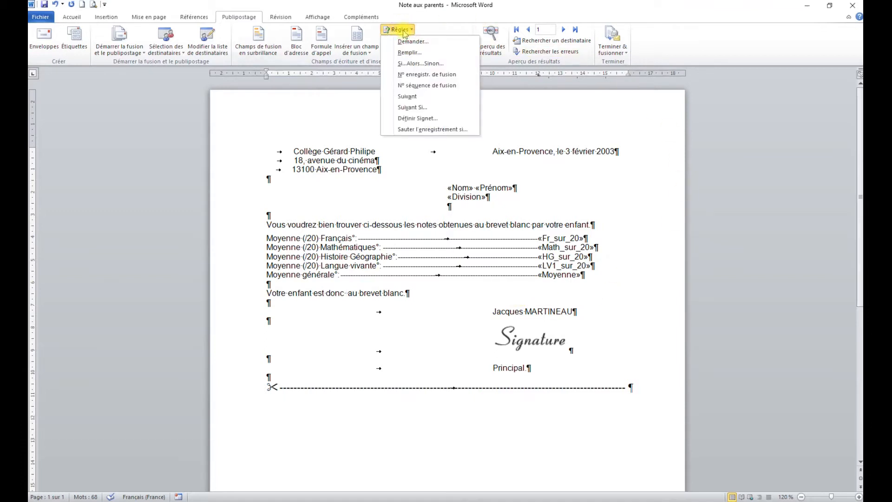
{"action": "left_click", "coordinate": [428, 65]}
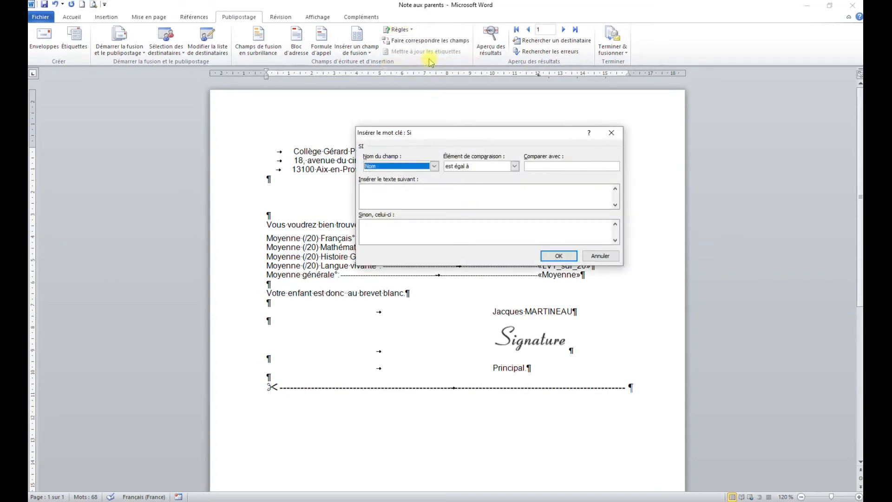
{"action": "left_click", "coordinate": [434, 167]}
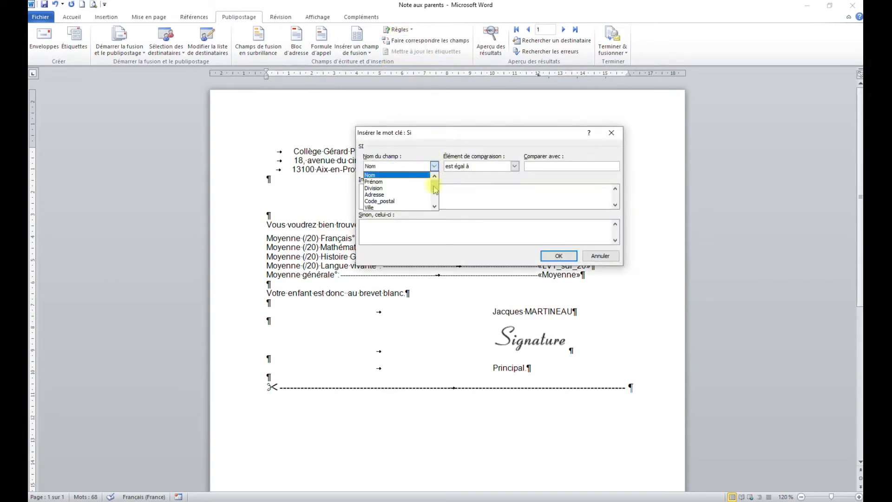
{"action": "scroll", "coordinate": [432, 195], "scroll_direction": "down", "scroll_amount": 1}
{"action": "scroll", "coordinate": [433, 195], "scroll_direction": "down", "scroll_amount": 2}
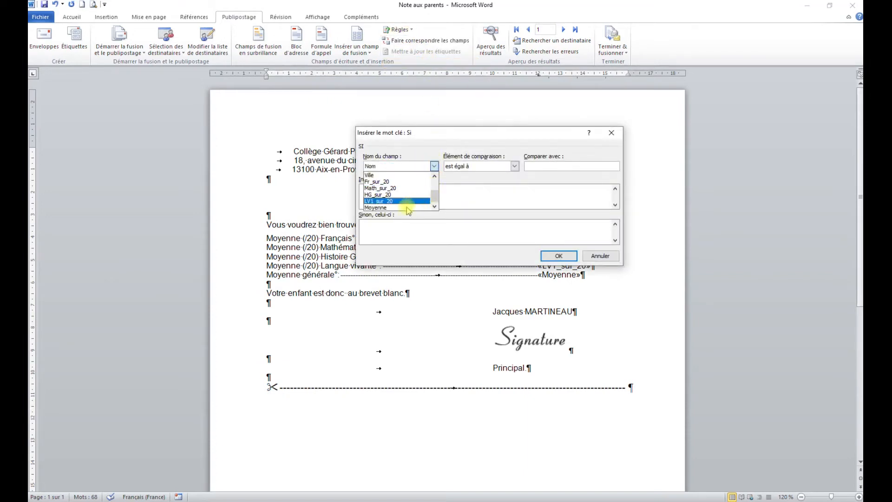
{"action": "left_click", "coordinate": [396, 207]}
{"action": "left_click", "coordinate": [484, 167]}
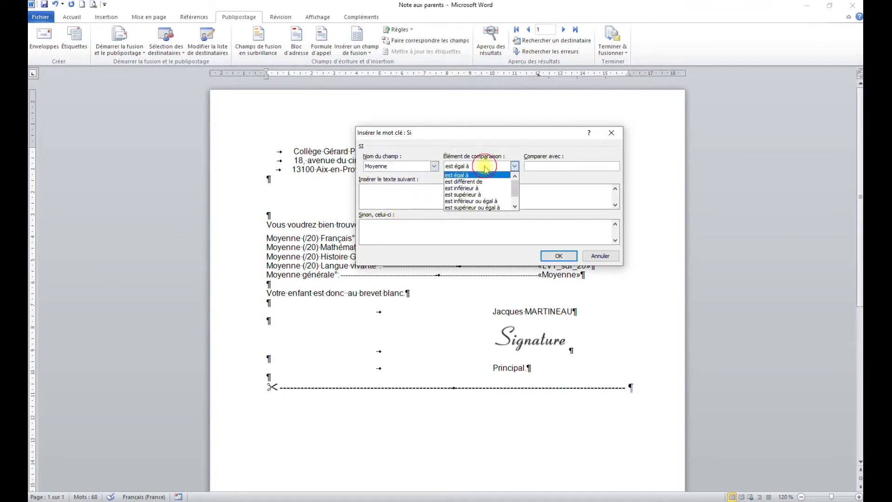
{"action": "left_click", "coordinate": [480, 207]}
{"action": "left_click", "coordinate": [539, 166]}
{"action": "type", "text": "10"}
Complete the rule so it inserts "admis" when the condition is met and "refusé" otherwise, and insert it into the sentence
{"action": "left_click", "coordinate": [412, 196]}
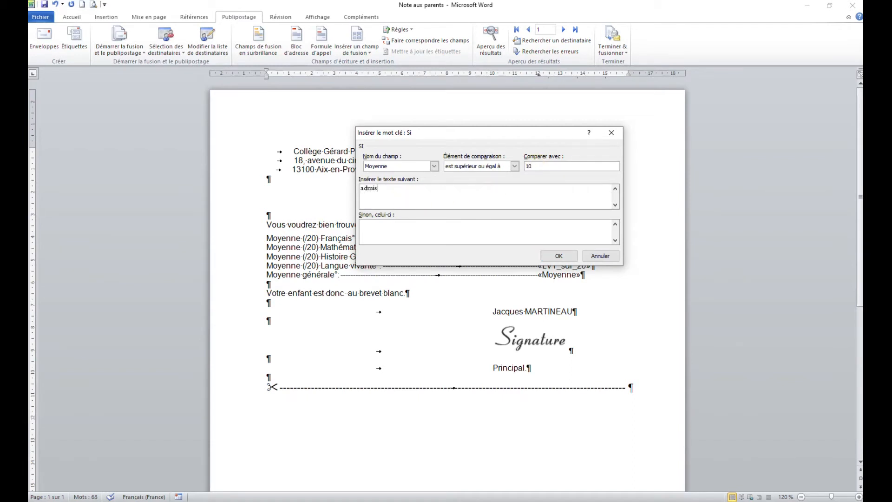
{"action": "key", "text": "Tab"}
{"action": "type", "text": "r"}
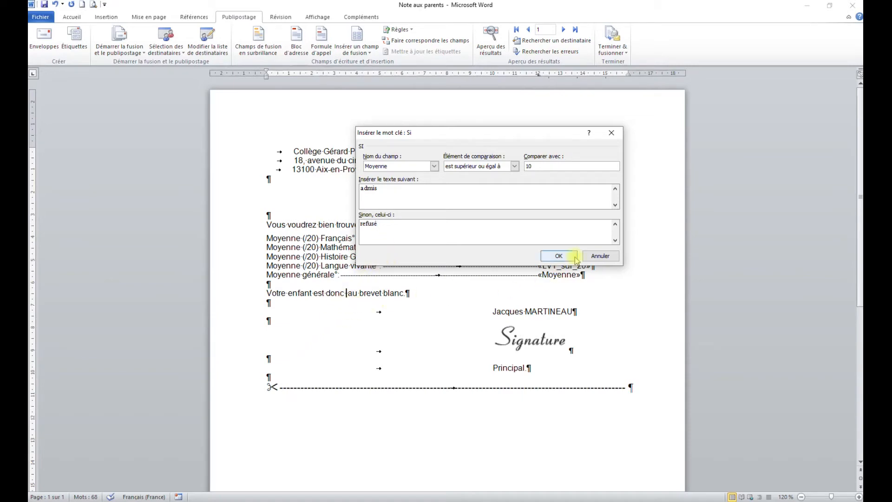
{"action": "left_click", "coordinate": [556, 257]}
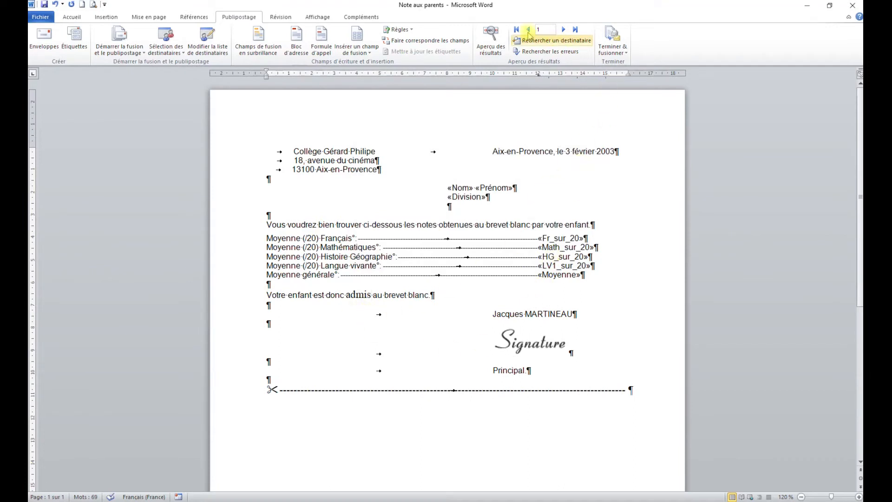
Preview the merge results and copy the formatting of the word "enfant" onto the whole "Votre enfant est donc" line
{"action": "left_click", "coordinate": [493, 46]}
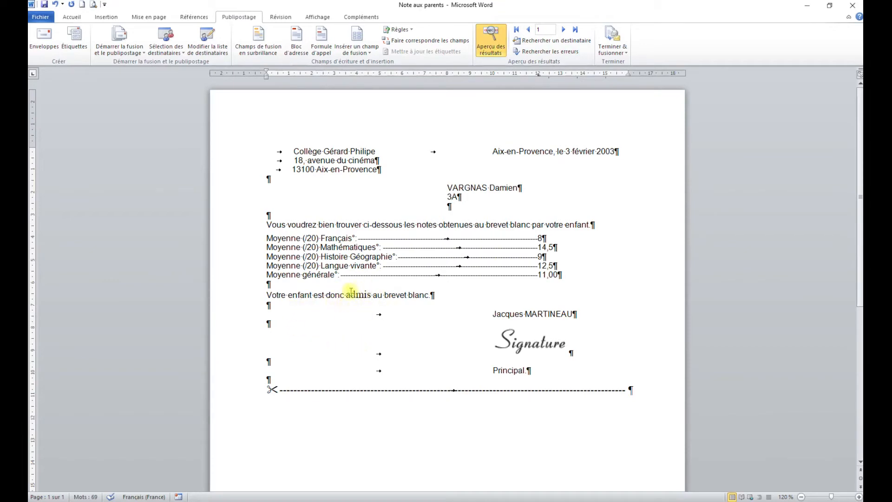
{"action": "double_click", "coordinate": [296, 295]}
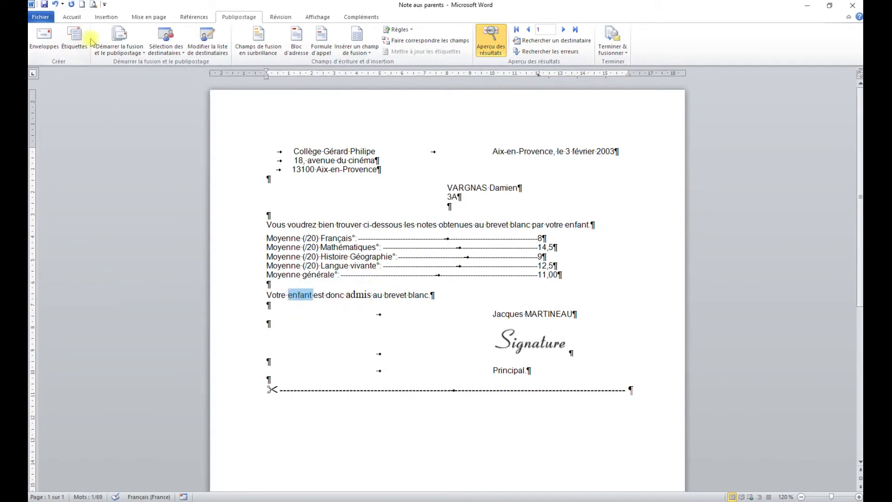
{"action": "left_click", "coordinate": [72, 17]}
{"action": "left_click", "coordinate": [91, 52]}
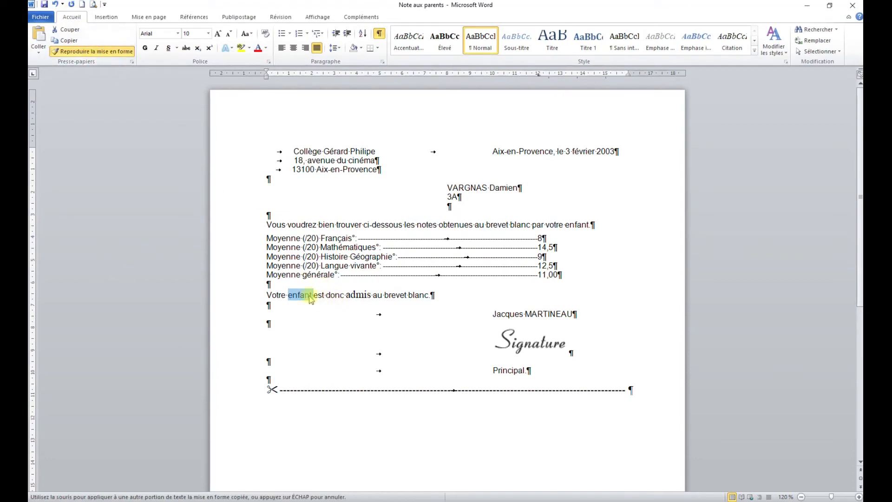
{"action": "left_click_drag", "start_coordinate": [256, 298], "coordinate": [461, 298]}
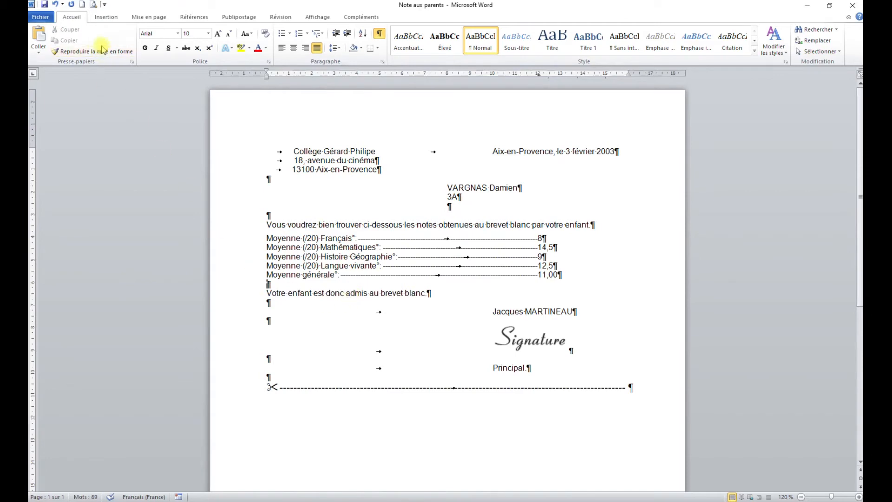
Make the conditional result word "admis" bold in the "Votre enfant est donc" sentence
{"action": "left_click", "coordinate": [239, 16]}
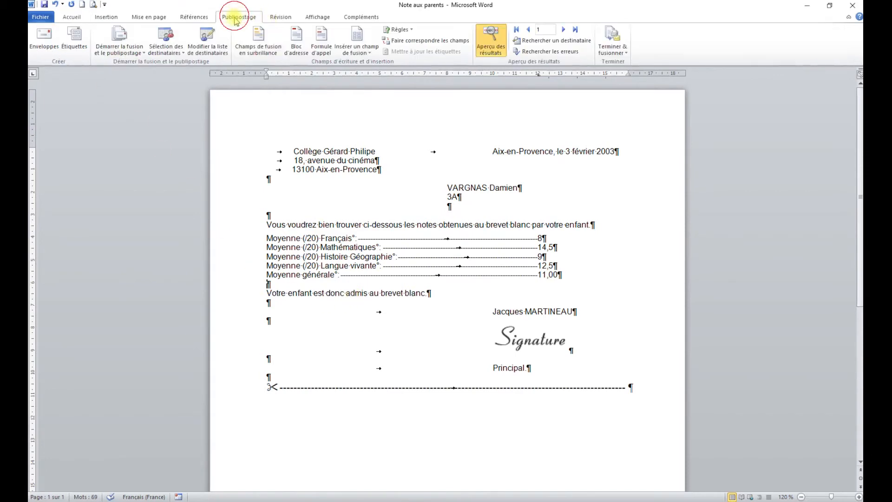
{"action": "double_click", "coordinate": [359, 293]}
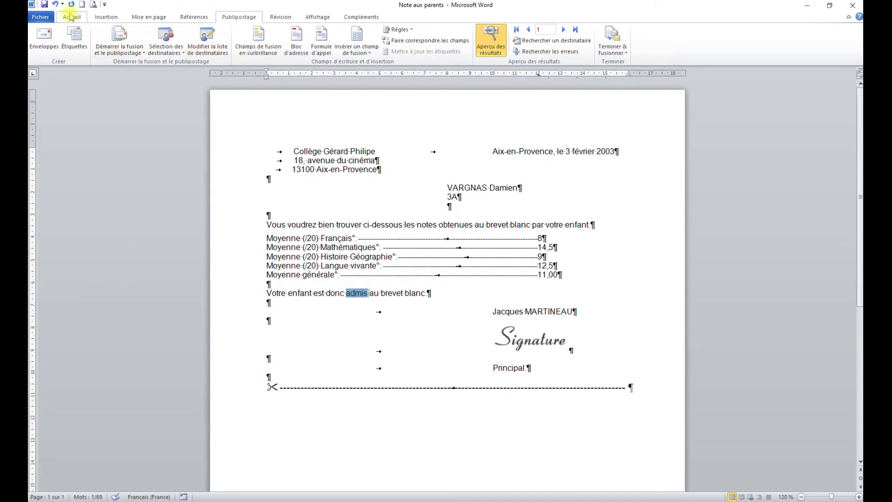
{"action": "left_click", "coordinate": [70, 17]}
{"action": "left_click", "coordinate": [145, 49]}
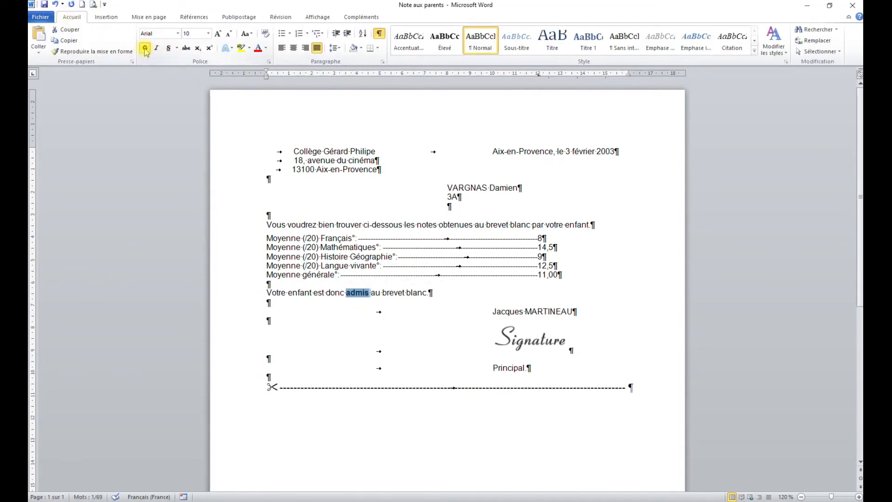
{"action": "left_click", "coordinate": [359, 330]}
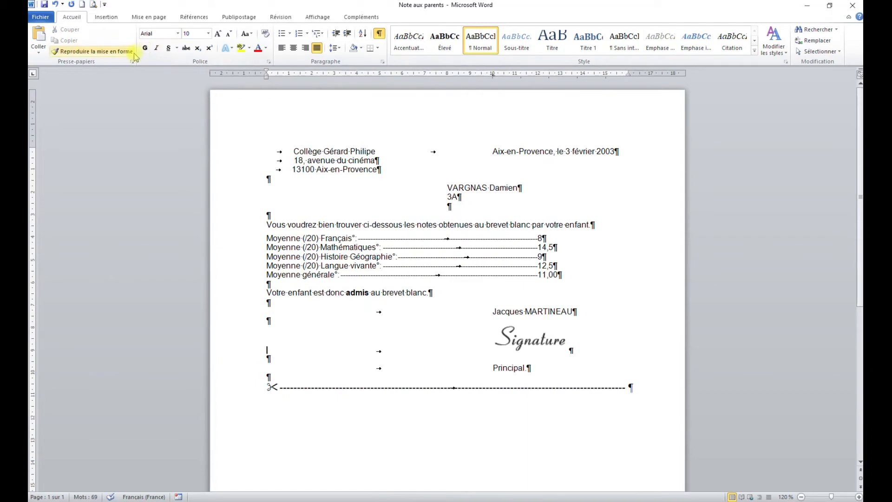
{"action": "left_click", "coordinate": [242, 17]}
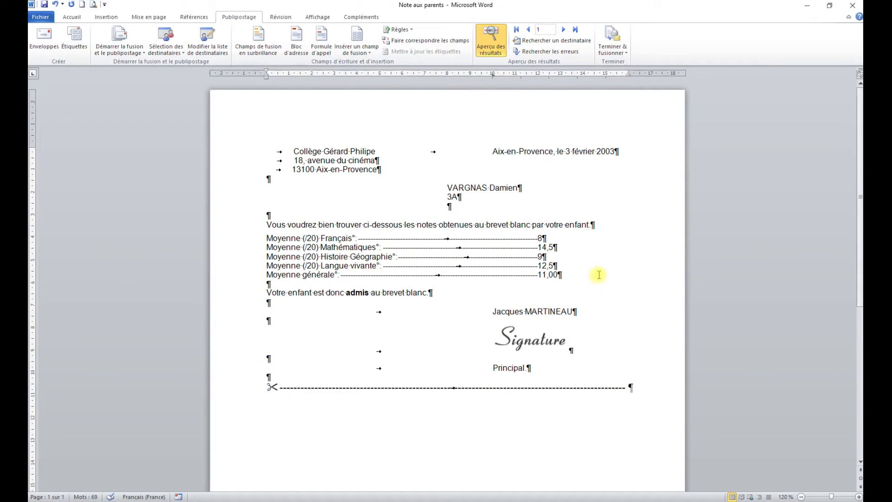
Copy the whole letter above the cut line and paste it below that line, after two new paragraphs
{"action": "scroll", "coordinate": [615, 247], "scroll_direction": "down", "scroll_amount": 4, "text": "ctrl"}
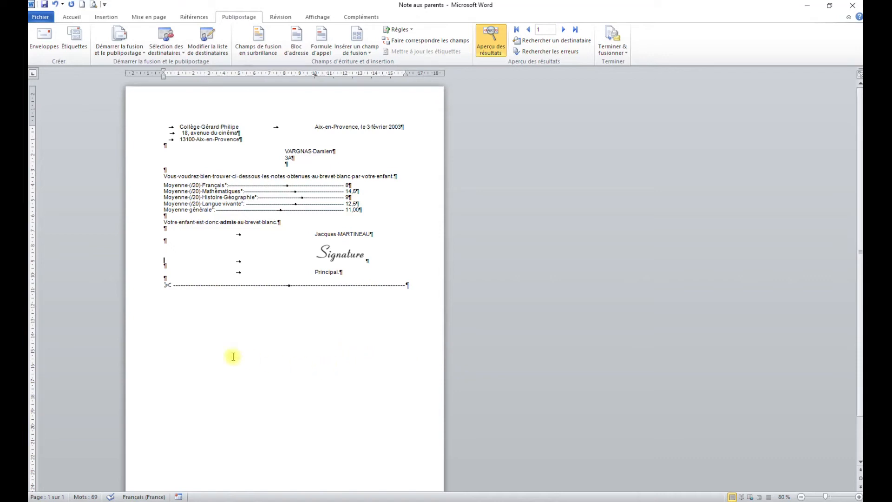
{"action": "left_click", "coordinate": [155, 127]}
{"action": "left_click_drag", "start_coordinate": [152, 132], "coordinate": [151, 279]}
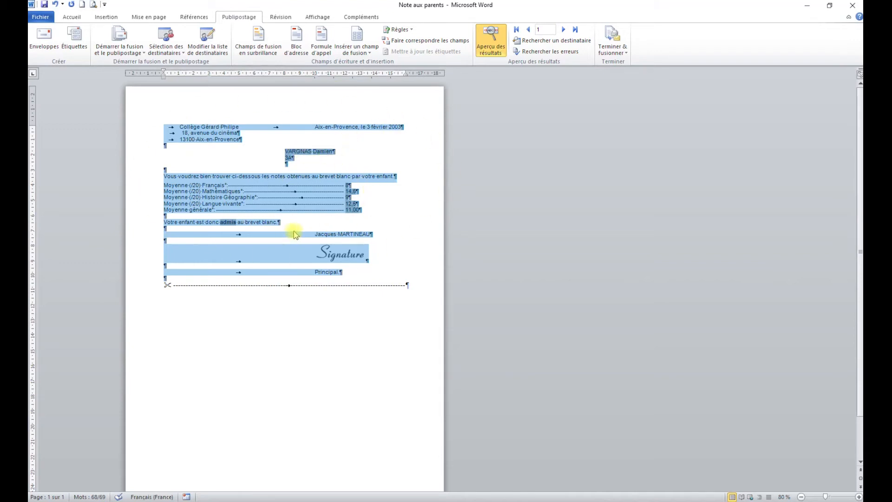
{"action": "key", "text": "ctrl+c"}
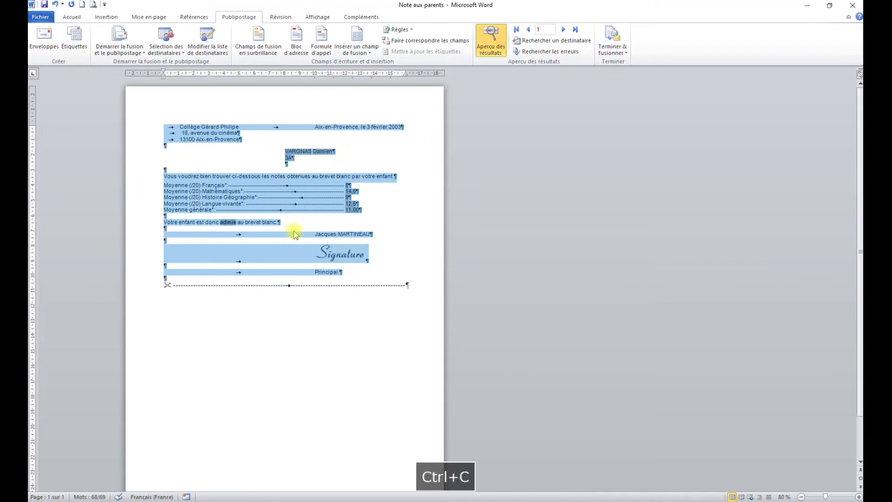
{"action": "left_click", "coordinate": [417, 285]}
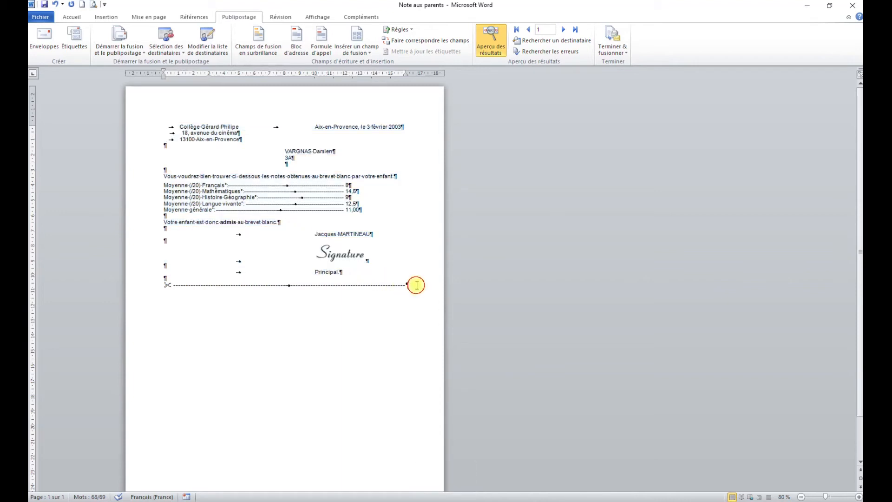
{"action": "key", "text": "Return"}
{"action": "key", "text": "Return"}
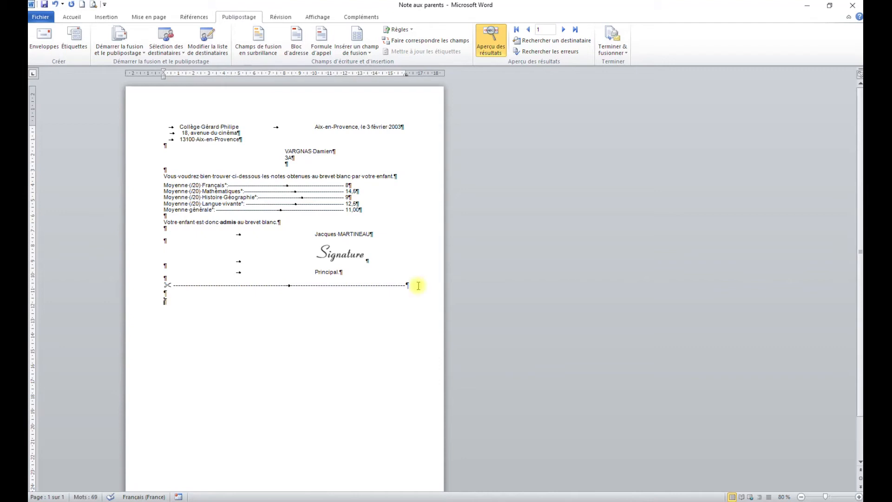
{"action": "key", "text": "ctrl+v"}
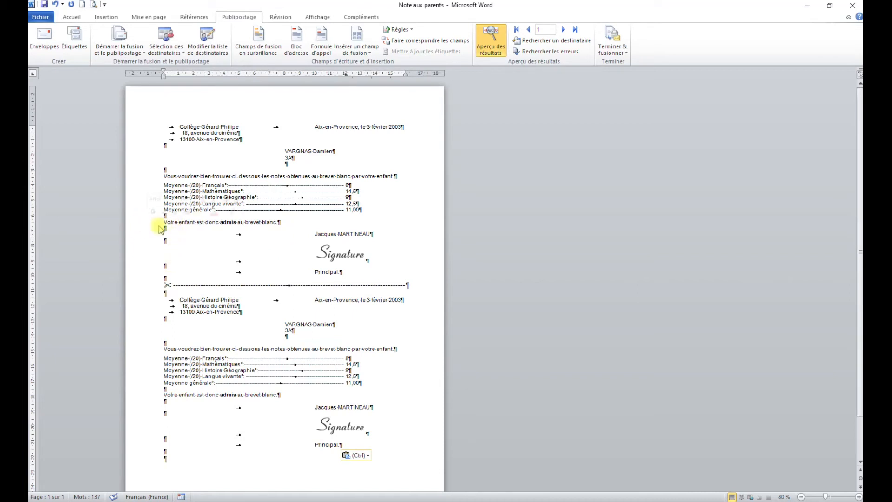
Insert the Suivant (next record) rule in the empty paragraph just above the cut line
{"action": "left_click", "coordinate": [244, 235]}
{"action": "double_click", "coordinate": [224, 222]}
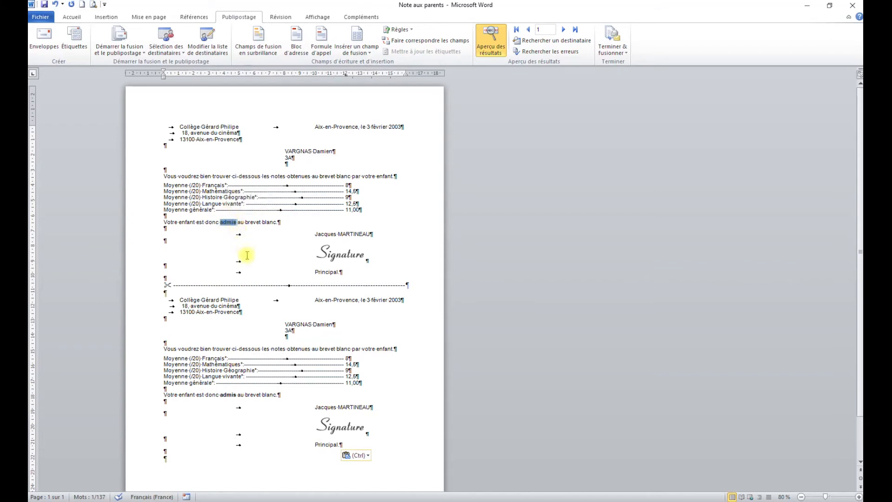
{"action": "left_click", "coordinate": [172, 278]}
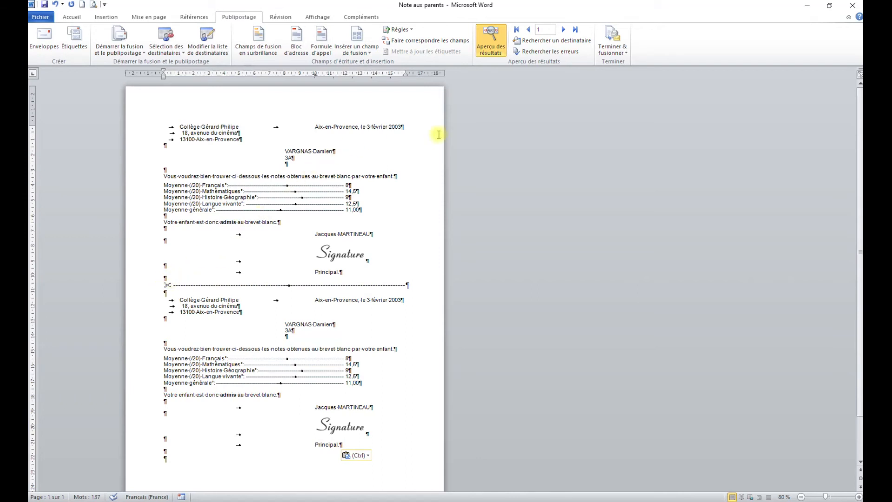
{"action": "left_click", "coordinate": [408, 30]}
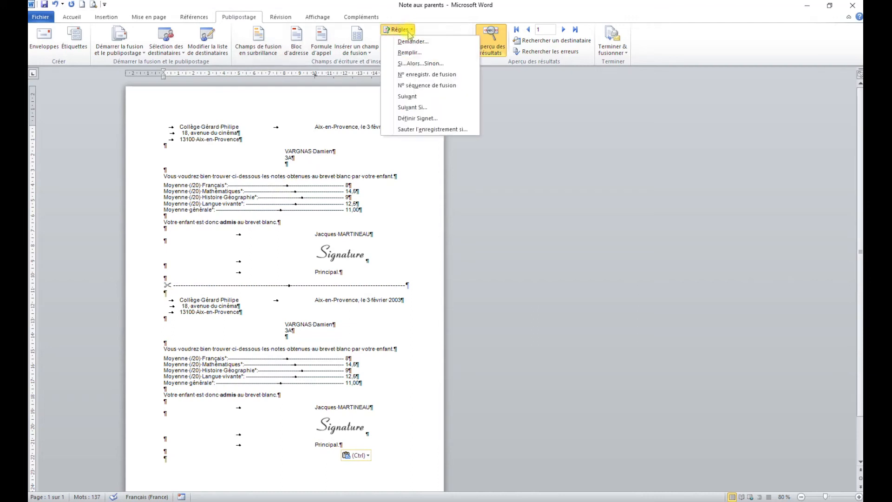
{"action": "left_click", "coordinate": [413, 96]}
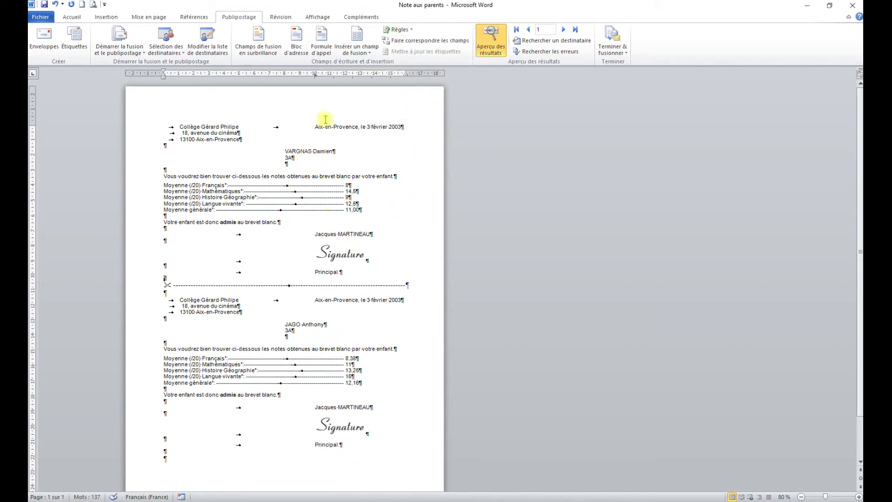
Check the merge fields and the next-record rule, then compare the previewed pupils in both letters and advance the preview one record
{"action": "left_click", "coordinate": [496, 42]}
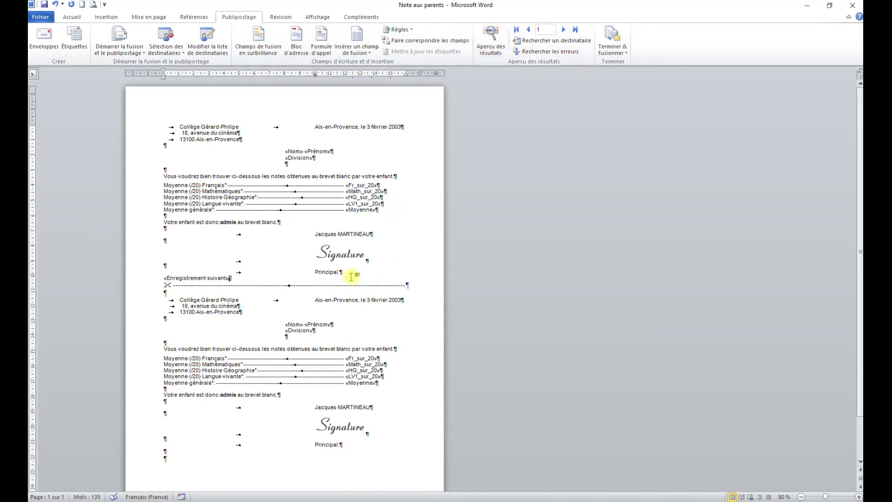
{"action": "left_click", "coordinate": [285, 151]}
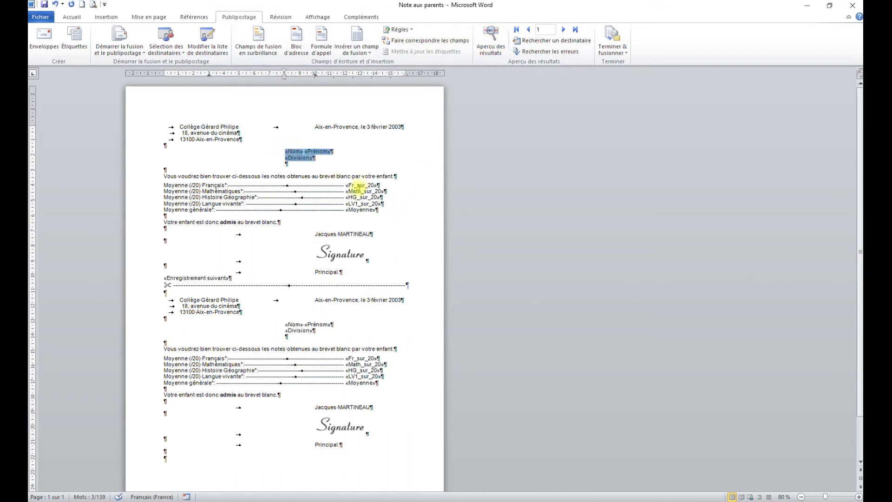
{"action": "left_click", "coordinate": [132, 279]}
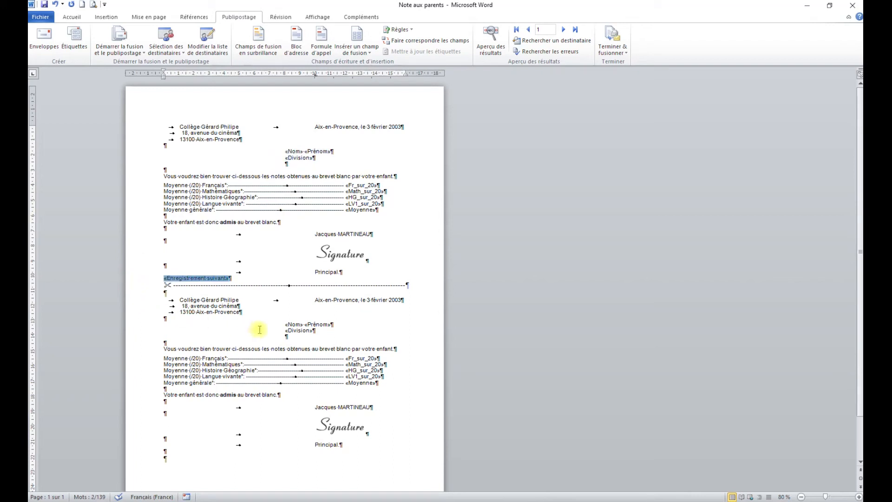
{"action": "left_click", "coordinate": [495, 46]}
{"action": "left_click", "coordinate": [403, 281]}
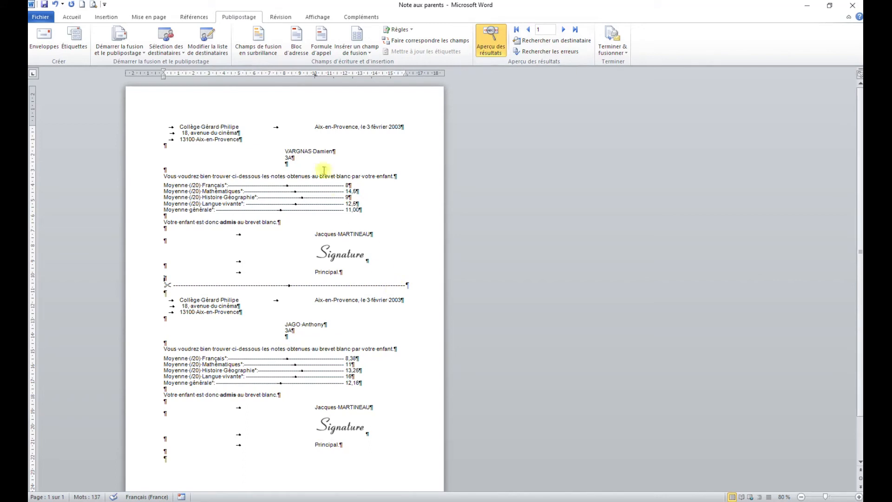
{"action": "left_click_drag", "start_coordinate": [283, 151], "coordinate": [337, 152]}
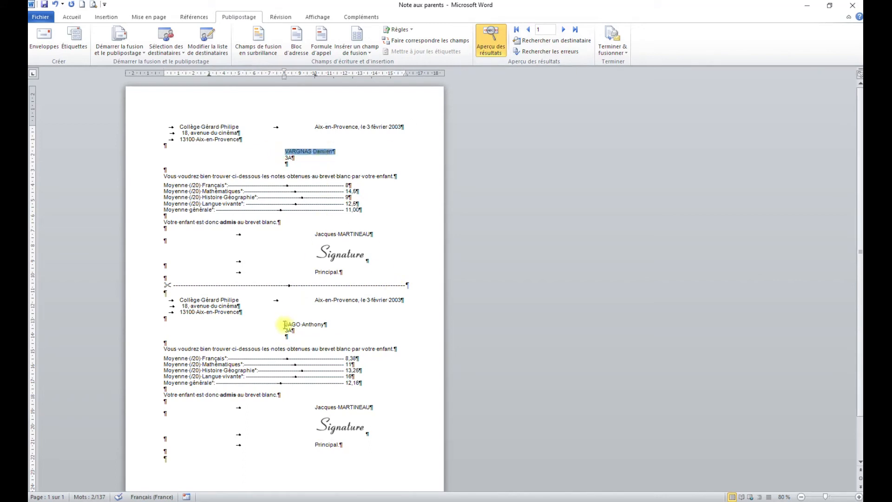
{"action": "left_click_drag", "start_coordinate": [284, 324], "coordinate": [346, 331]}
{"action": "left_click", "coordinate": [351, 320]}
{"action": "left_click", "coordinate": [433, 228]}
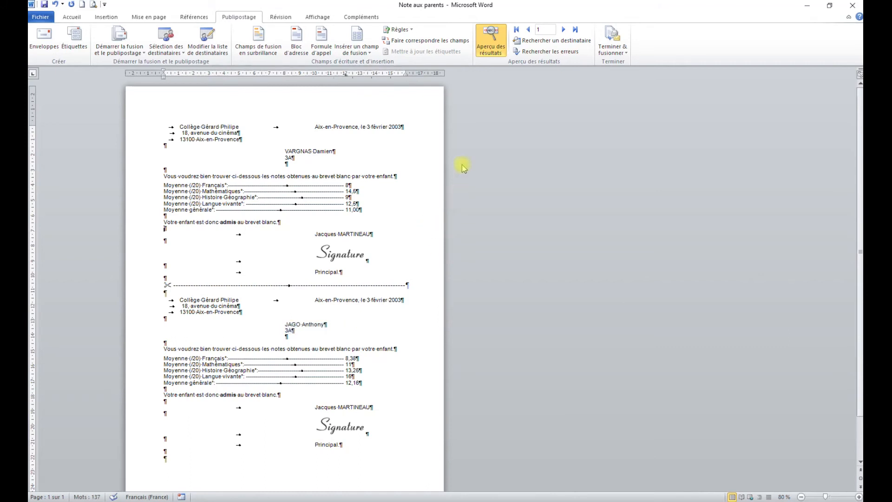
{"action": "left_click", "coordinate": [565, 31]}
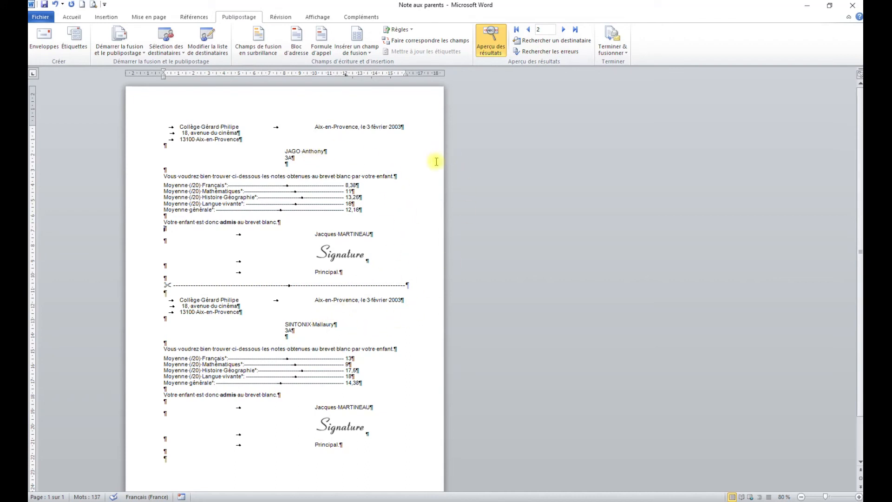
Merge all records into a new document of individual letters
{"action": "left_click", "coordinate": [610, 51]}
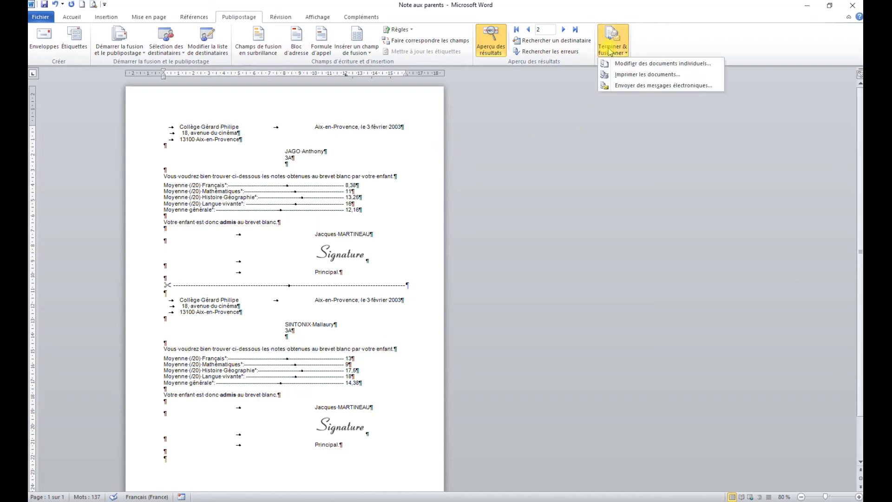
{"action": "left_click", "coordinate": [648, 64]}
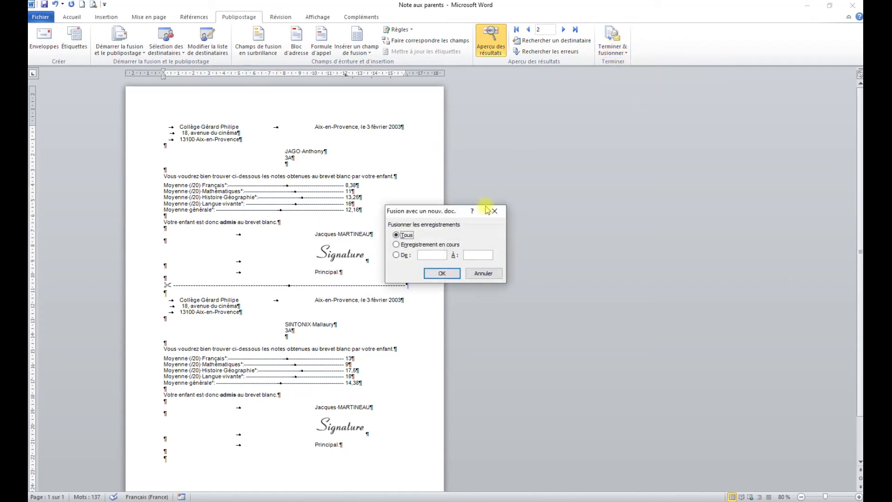
{"action": "left_click", "coordinate": [441, 274]}
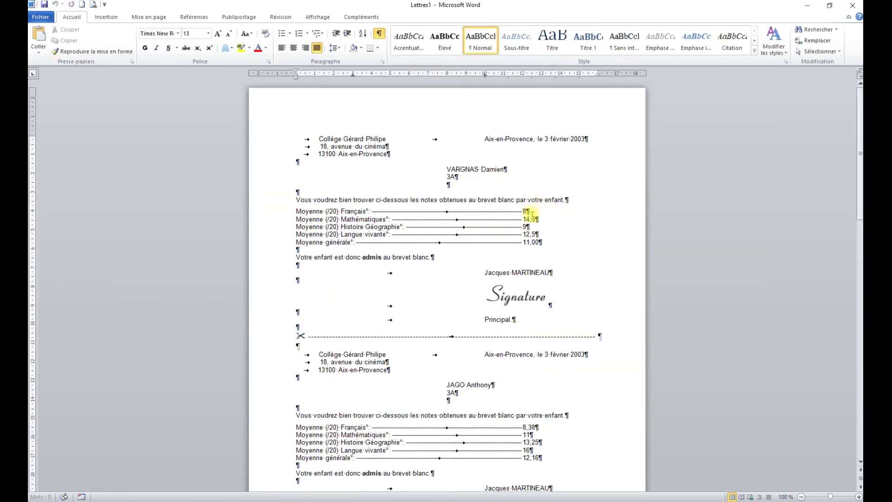
Examine the pupil names and results in the merged letters on the first two pages
{"action": "left_click_drag", "start_coordinate": [430, 173], "coordinate": [486, 170]}
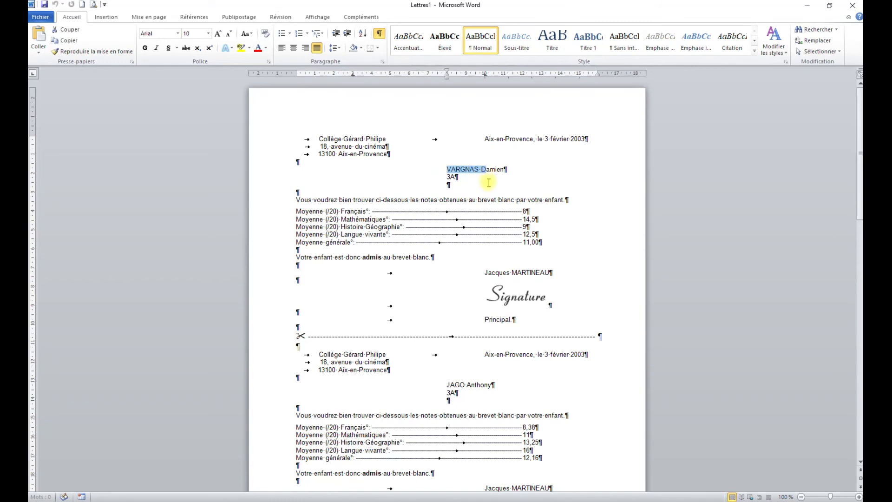
{"action": "scroll", "coordinate": [507, 224], "scroll_direction": "down", "scroll_amount": 3}
{"action": "left_click", "coordinate": [446, 310]}
{"action": "scroll", "coordinate": [477, 298], "scroll_direction": "down", "scroll_amount": 13}
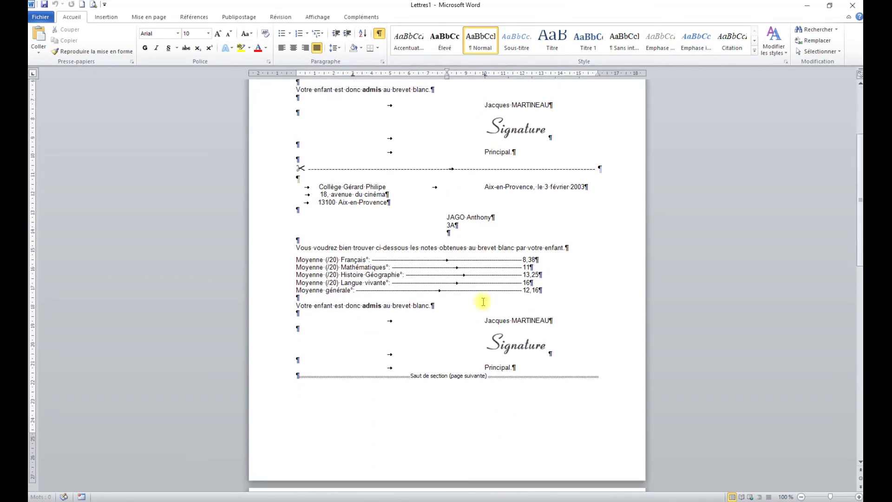
{"action": "double_click", "coordinate": [474, 354]}
{"action": "scroll", "coordinate": [476, 325], "scroll_direction": "down", "scroll_amount": 7}
{"action": "left_click_drag", "start_coordinate": [434, 400], "coordinate": [475, 402]}
{"action": "left_click", "coordinate": [592, 273]}
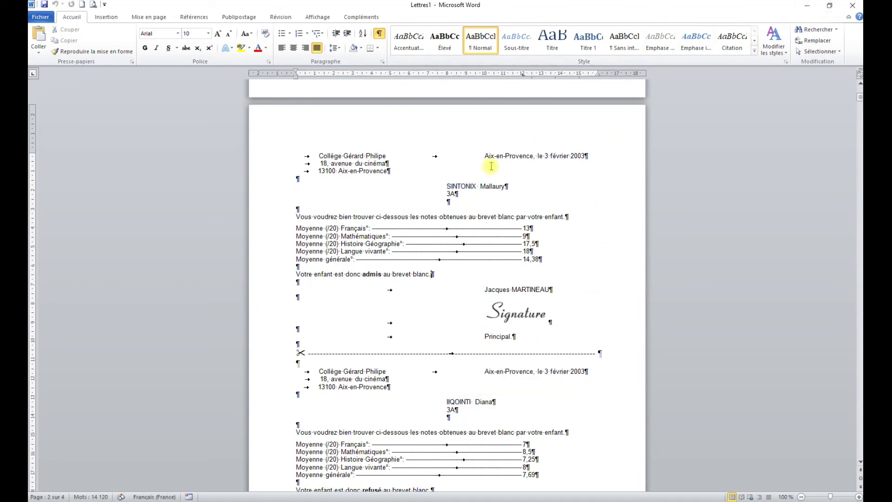
Close the merged document without saving it, show the merge fields in the parent letter and select the next-record rule line
{"action": "left_click", "coordinate": [848, 10]}
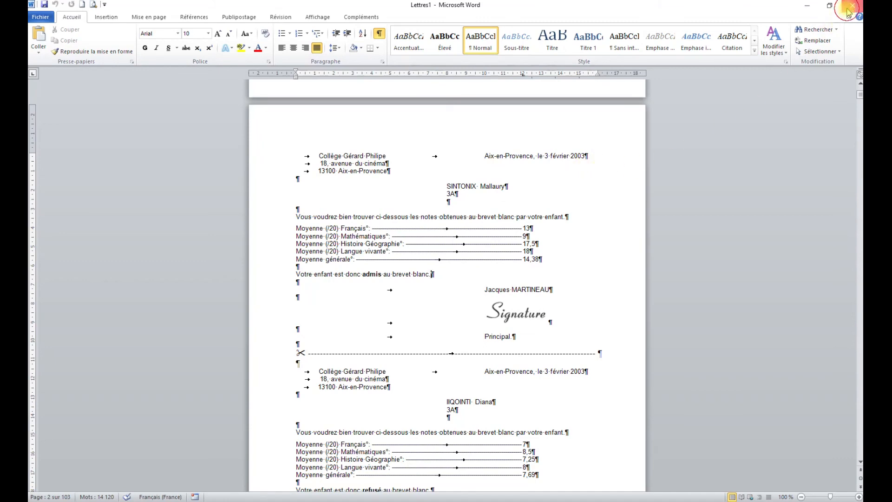
{"action": "left_click", "coordinate": [408, 265]}
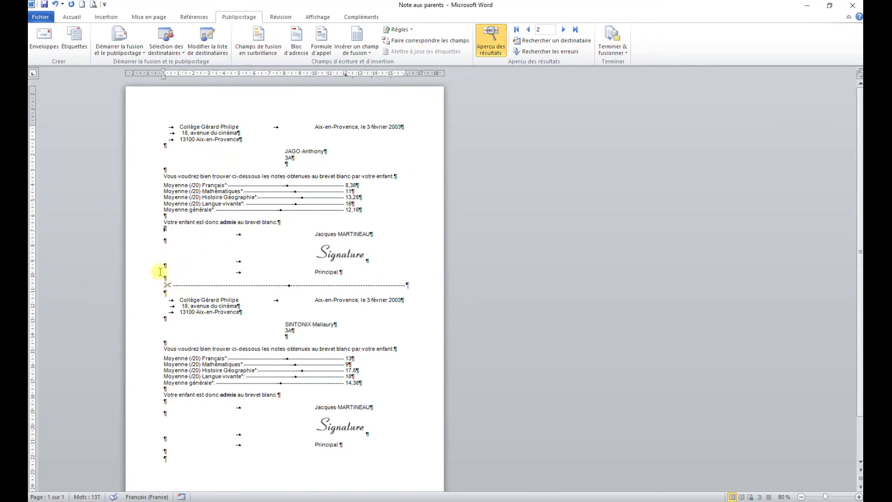
{"action": "left_click", "coordinate": [491, 40]}
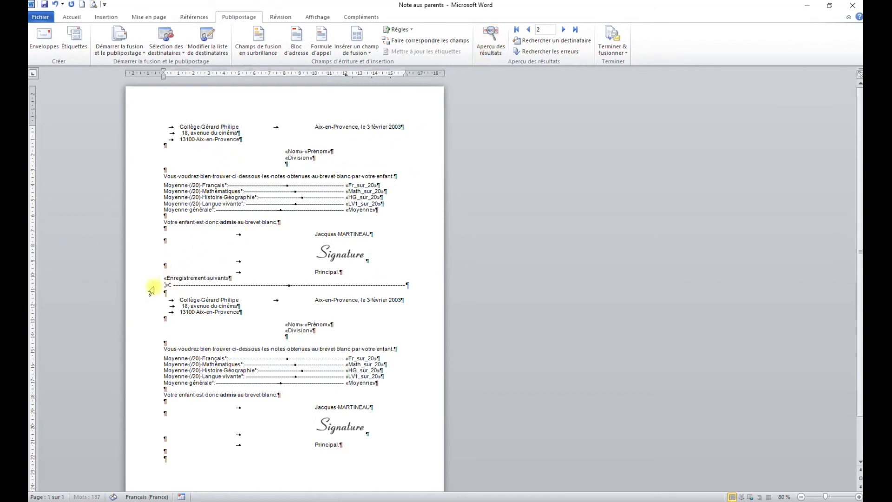
{"action": "left_click", "coordinate": [142, 279]}
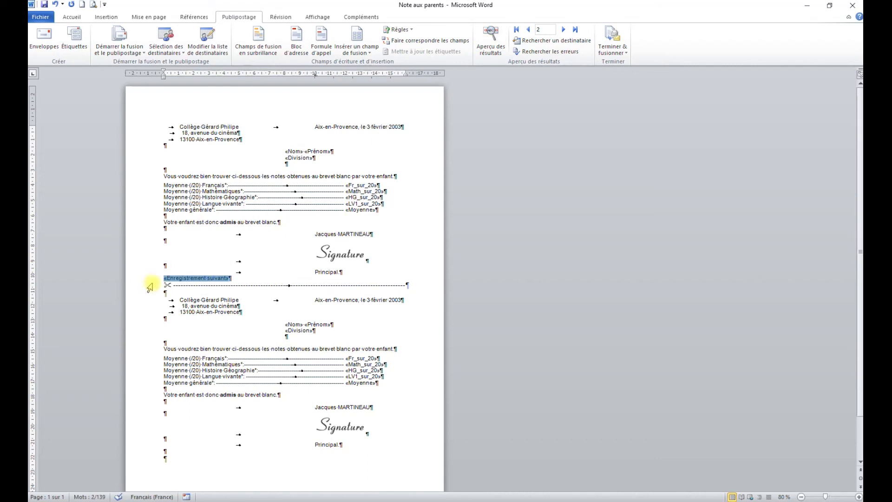